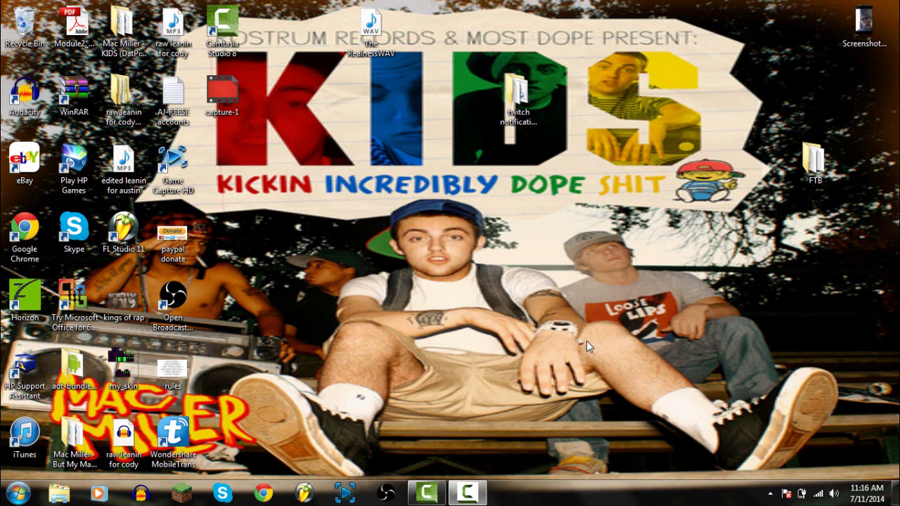
- Close the extra Camtasia window and open the Minecraft launcher
{"action": "right_click", "coordinate": [429, 500]}
{"action": "left_click", "coordinate": [396, 457]}
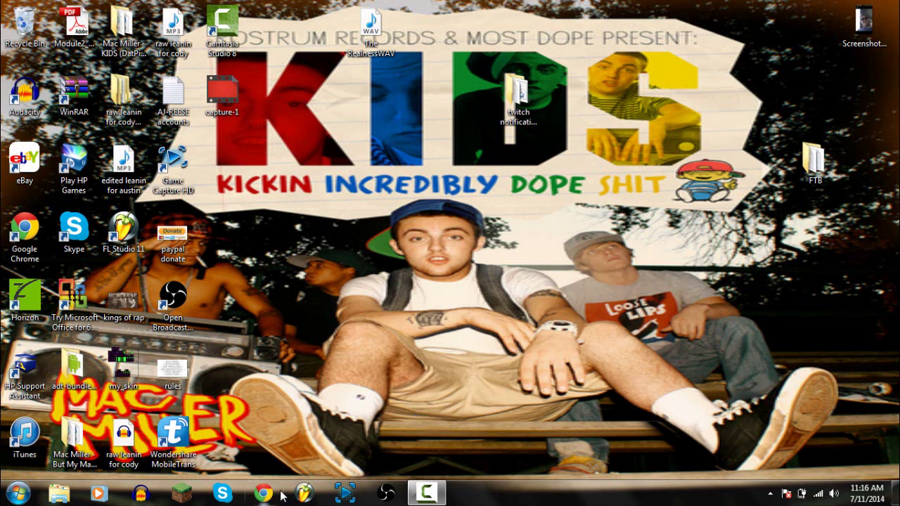
{"action": "left_click", "coordinate": [199, 497]}
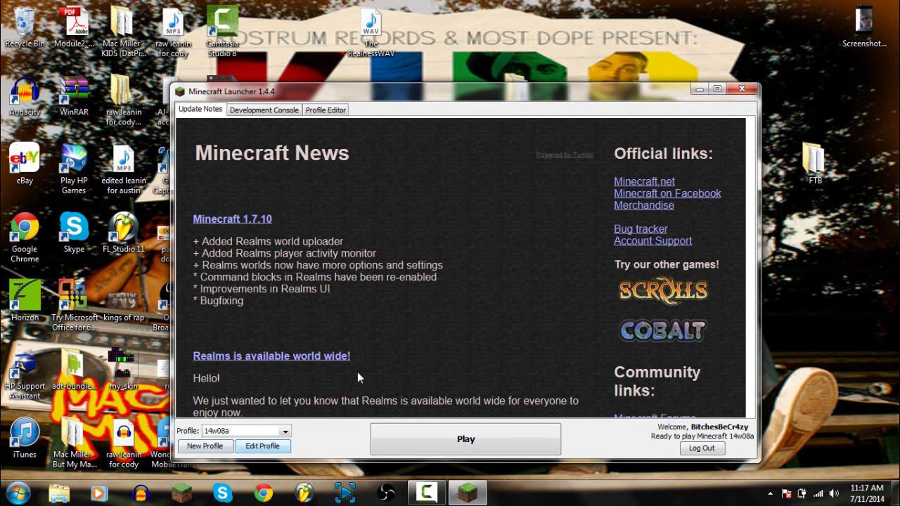
- Create a new launcher profile named tutorial with experimental development versions (snapshots) enabled
{"action": "key", "text": "space"}
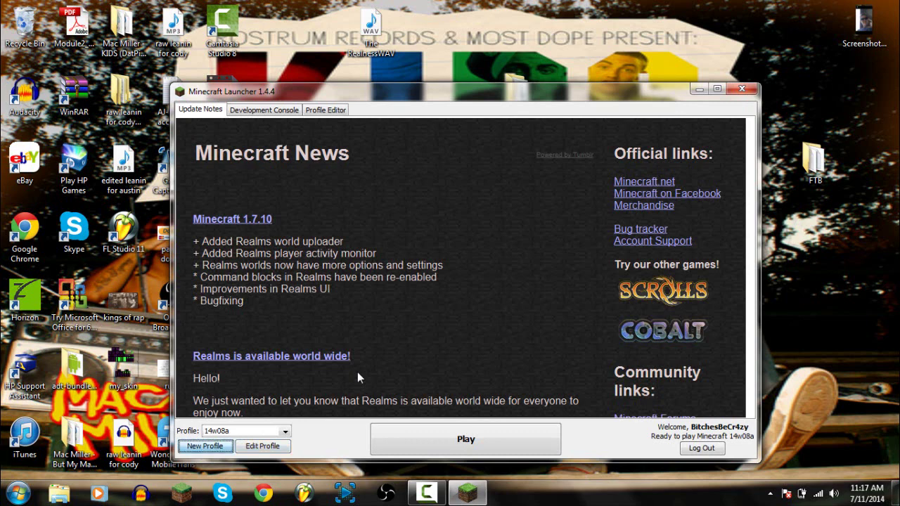
{"action": "key", "text": "ctrl+a"}
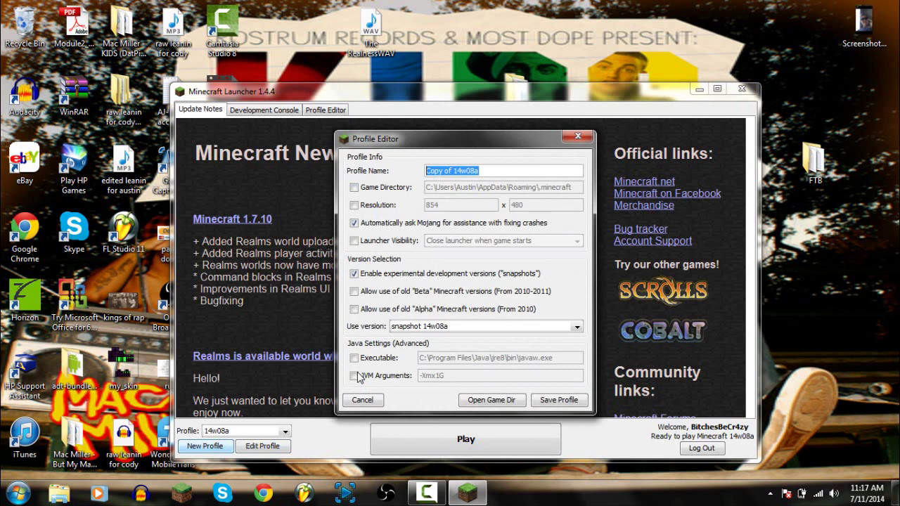
{"action": "type", "text": "tutorial"}
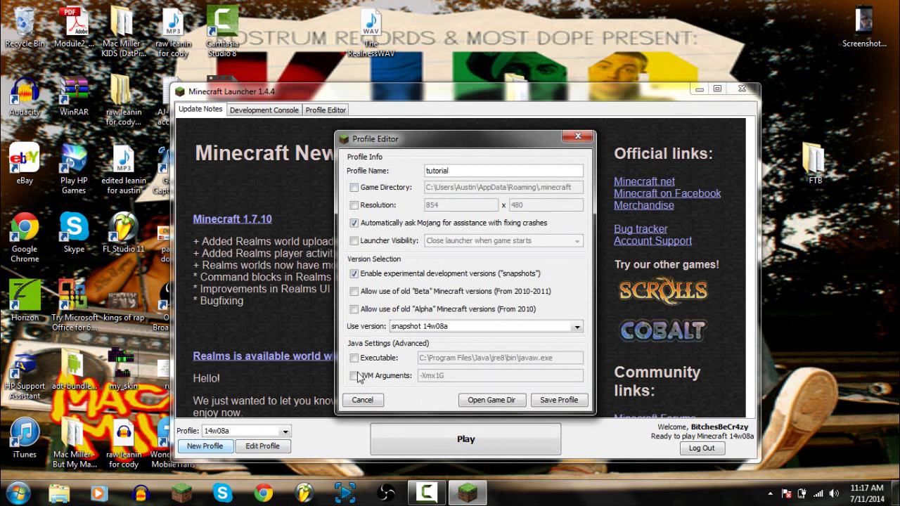
{"action": "left_click", "coordinate": [353, 274]}
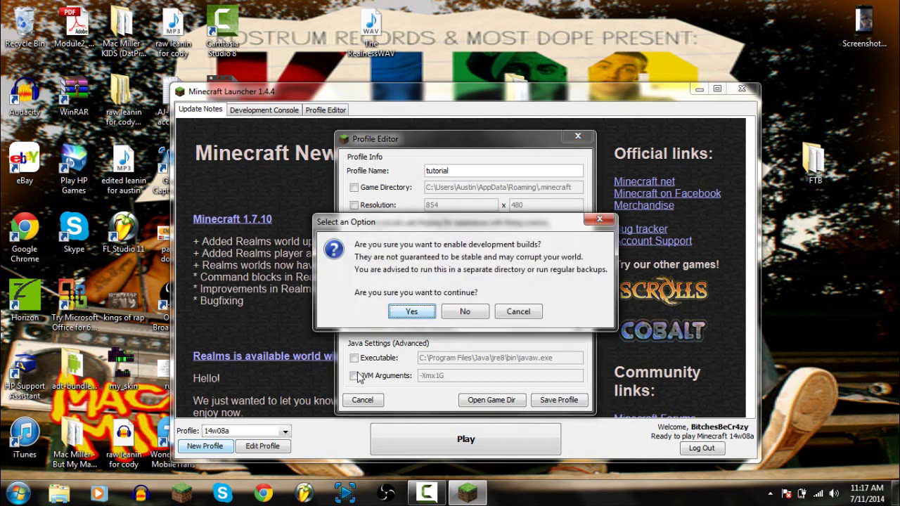
{"action": "key", "text": "Return"}
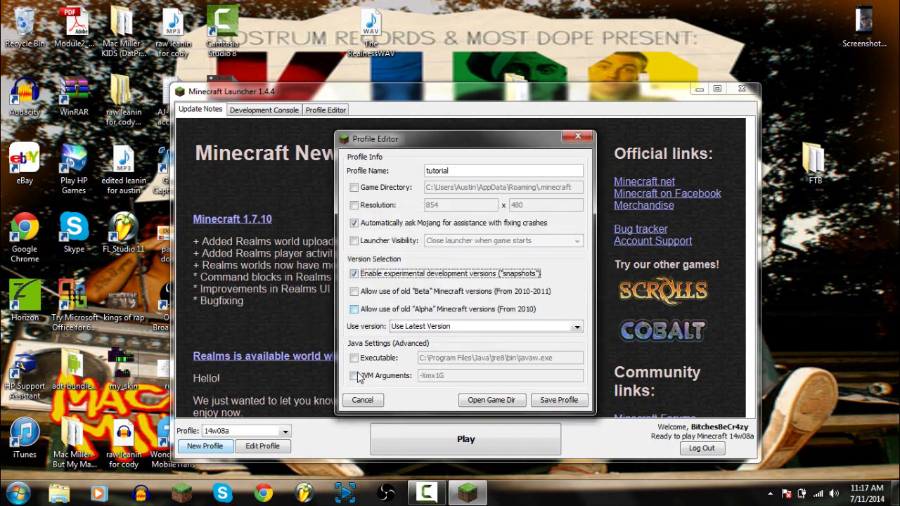
- Look through the newest snapshots in the profile's available versions, from 14w28b to 14w20b
{"action": "key", "text": "alt+Down"}
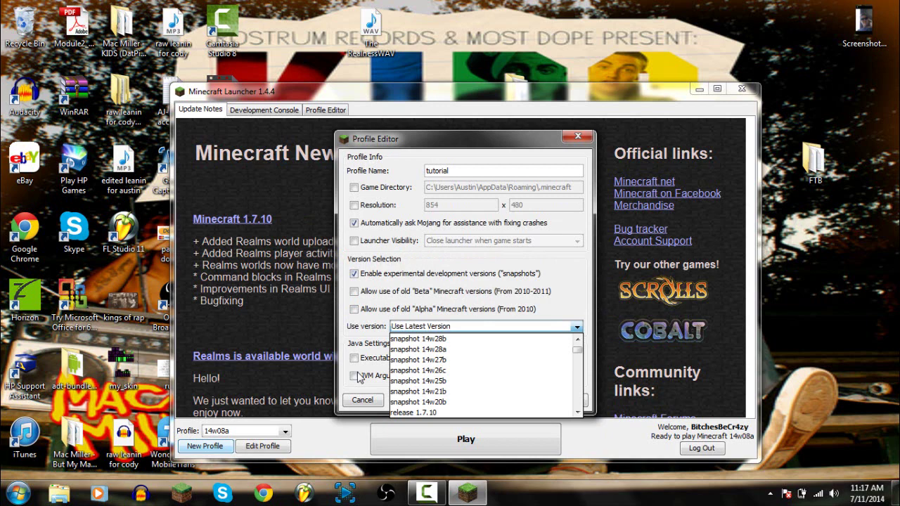
{"action": "key", "text": "Down"}
{"action": "key", "text": "Down"}
{"action": "key", "text": "Down"}
{"action": "key", "text": "Down"}
{"action": "key", "text": "Down"}
{"action": "key", "text": "Down"}
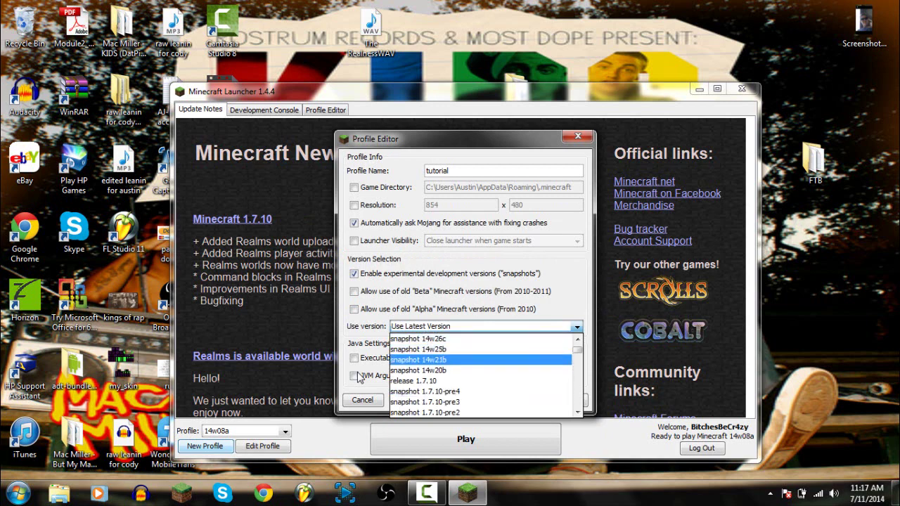
{"action": "scroll", "coordinate": [359, 378], "scroll_direction": "down", "scroll_amount": 1}
{"action": "scroll", "coordinate": [359, 378], "scroll_direction": "up", "scroll_amount": 2}
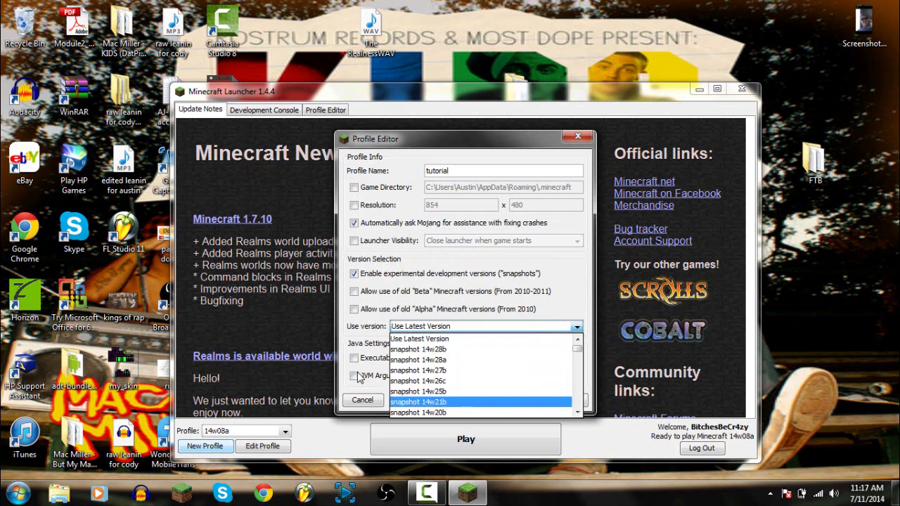
{"action": "key", "text": "Up"}
{"action": "key", "text": "Up"}
{"action": "key", "text": "Up"}
{"action": "key", "text": "Up"}
{"action": "key", "text": "Up"}
{"action": "key", "text": "Up"}
{"action": "key", "text": "Down"}
{"action": "key", "text": "Down"}
{"action": "key", "text": "Down"}
{"action": "key", "text": "Down"}
{"action": "key", "text": "Down"}
{"action": "key", "text": "Down"}
{"action": "key", "text": "Up"}
{"action": "key", "text": "Up"}
{"action": "key", "text": "Up"}
{"action": "key", "text": "Up"}
{"action": "key", "text": "Up"}
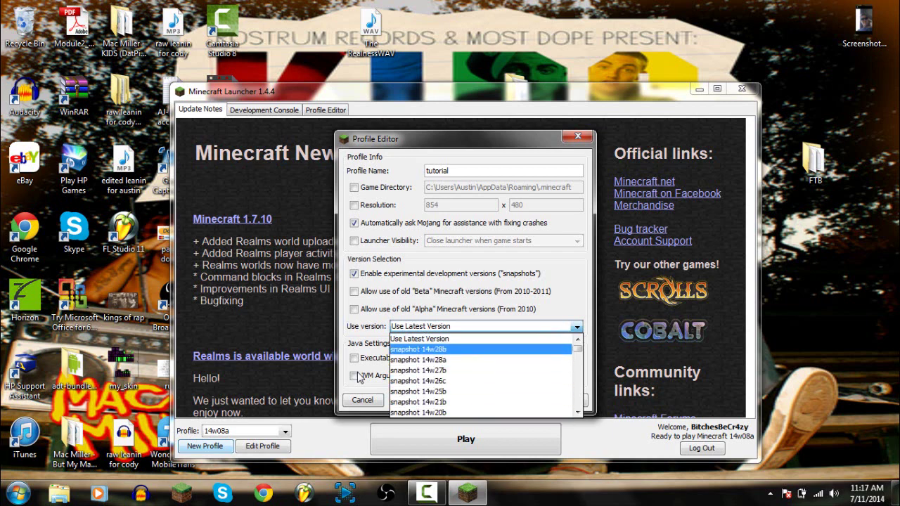
{"action": "key", "text": "Down"}
{"action": "key", "text": "Down"}
{"action": "key", "text": "Down"}
{"action": "key", "text": "Down"}
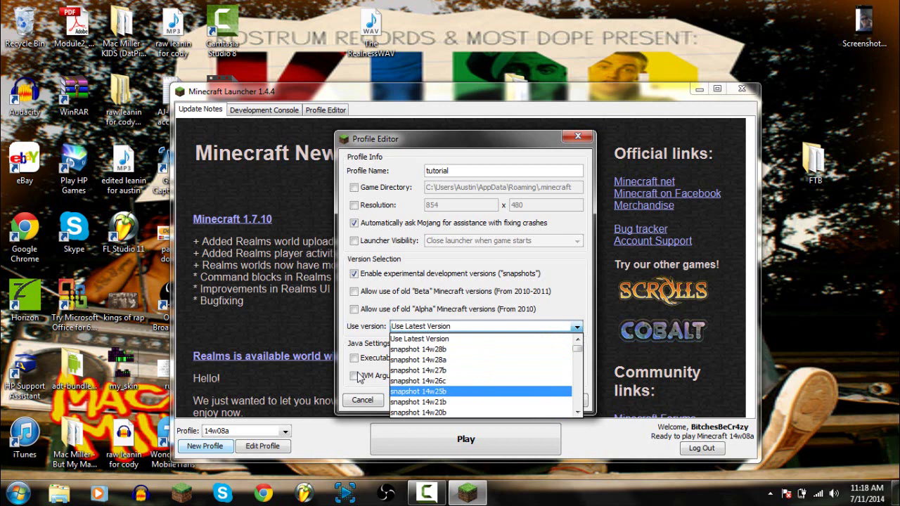
{"action": "key", "text": "Up"}
{"action": "key", "text": "Up"}
{"action": "key", "text": "Up"}
{"action": "key", "text": "Down"}
{"action": "key", "text": "Down"}
{"action": "key", "text": "Down"}
{"action": "key", "text": "Down"}
{"action": "key", "text": "Down"}
{"action": "key", "text": "Down"}
{"action": "key", "text": "Down"}
{"action": "key", "text": "Up"}
{"action": "key", "text": "Up"}
{"action": "key", "text": "Up"}
{"action": "key", "text": "Up"}
{"action": "key", "text": "Up"}
{"action": "key", "text": "Up"}
{"action": "key", "text": "Up"}
{"action": "key", "text": "Up"}
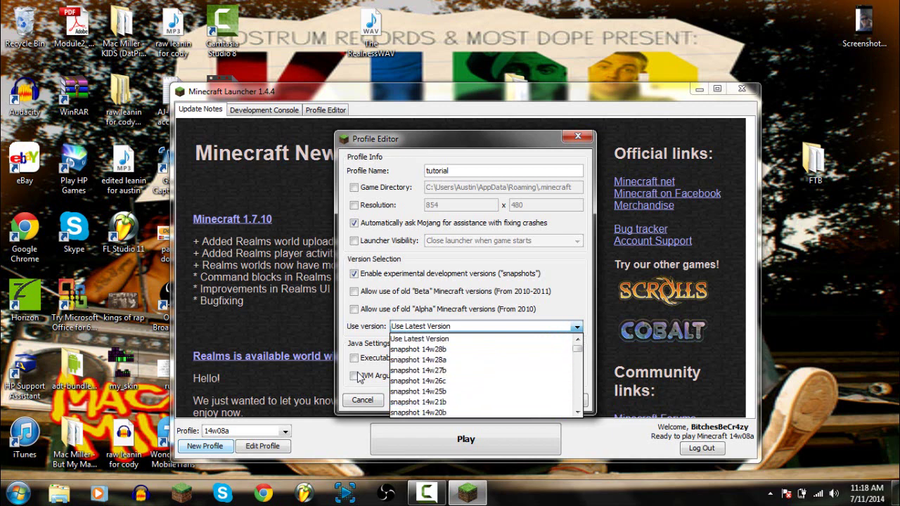
{"action": "key", "text": "Down"}
{"action": "key", "text": "Down"}
{"action": "key", "text": "Down"}
{"action": "key", "text": "Down"}
{"action": "key", "text": "Down"}
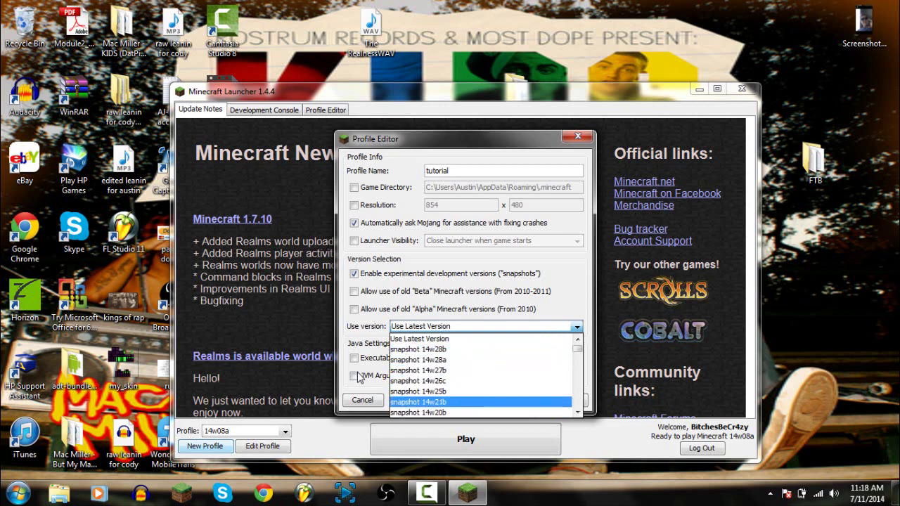
{"action": "key", "text": "Up"}
{"action": "key", "text": "Up"}
{"action": "key", "text": "Up"}
{"action": "key", "text": "Up"}
{"action": "key", "text": "Up"}
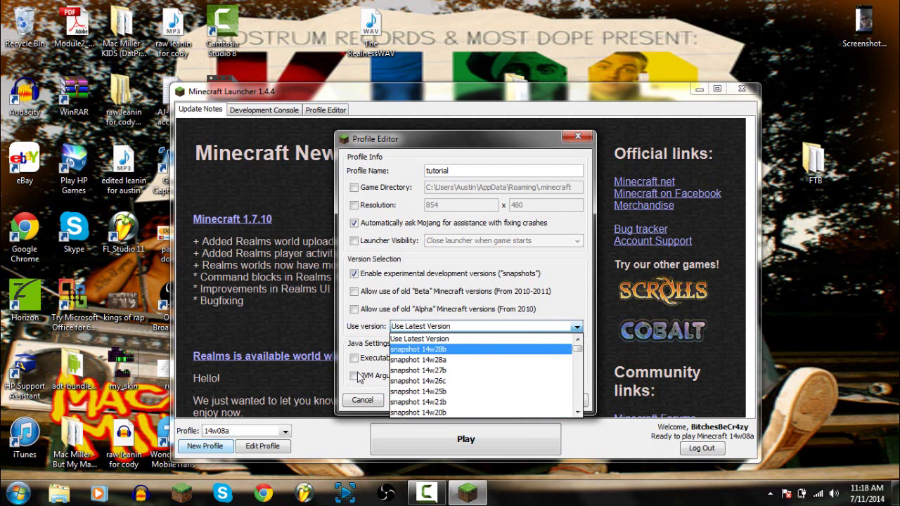
- Browse the available versions from snapshot 14w28b past release 1.7.10 down to snapshot 14w08a
{"action": "key", "text": "Down"}
{"action": "key", "text": "Down"}
{"action": "key", "text": "Up"}
{"action": "key", "text": "Up"}
{"action": "key", "text": "Down"}
{"action": "key", "text": "Down"}
{"action": "key", "text": "Down"}
{"action": "key", "text": "Down"}
{"action": "key", "text": "Down"}
{"action": "key", "text": "Down"}
{"action": "key", "text": "Down"}
{"action": "key", "text": "Down"}
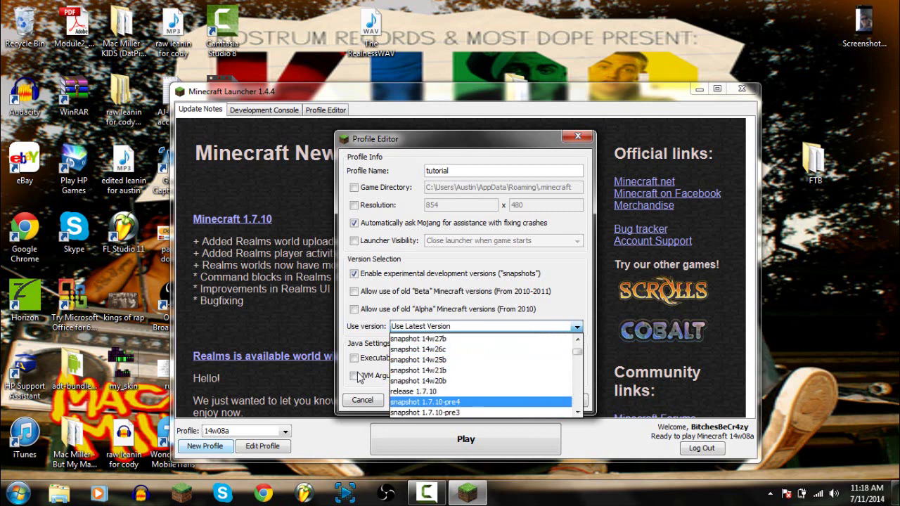
{"action": "key", "text": "Up"}
{"action": "key", "text": "Up"}
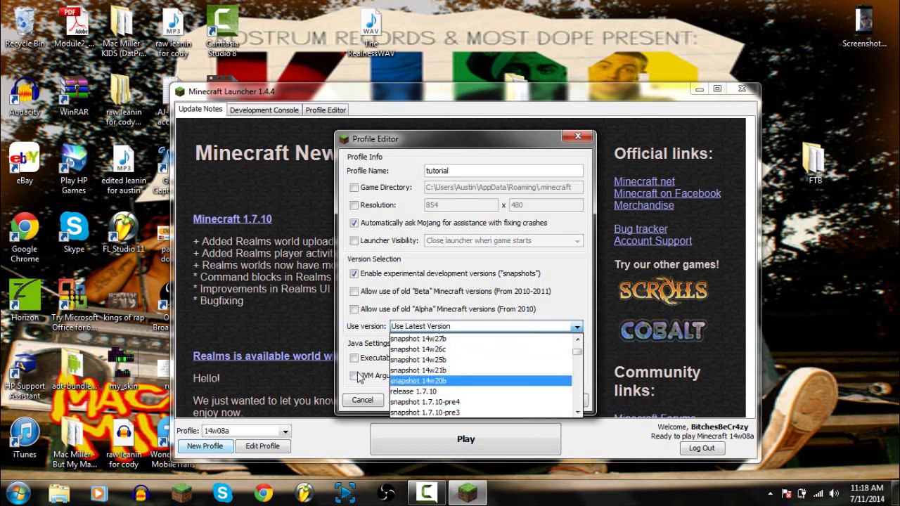
{"action": "scroll", "coordinate": [358, 372], "scroll_direction": "down", "scroll_amount": 1}
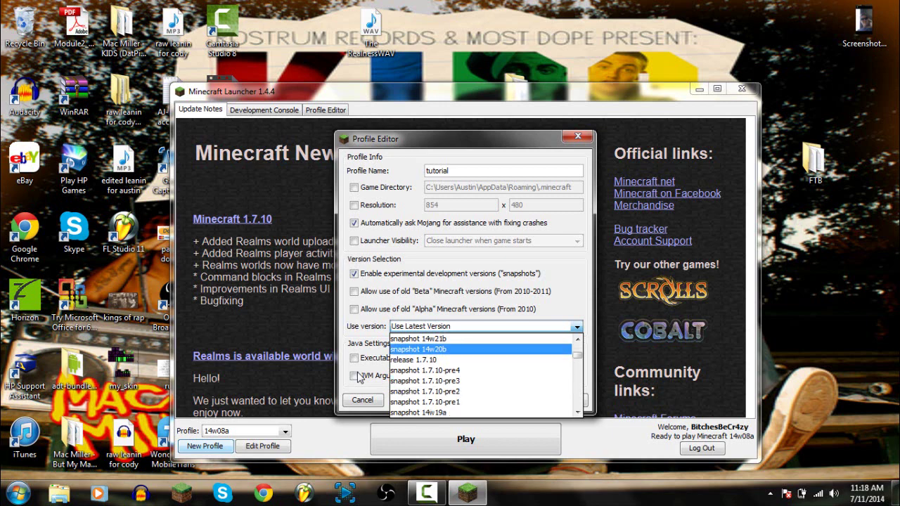
{"action": "key", "text": "Down"}
{"action": "key", "text": "Down"}
{"action": "key", "text": "Down"}
{"action": "key", "text": "Down"}
{"action": "key", "text": "Down"}
{"action": "key", "text": "Down"}
{"action": "key", "text": "Down"}
{"action": "key", "text": "Down"}
{"action": "key", "text": "Down"}
{"action": "key", "text": "Up"}
{"action": "key", "text": "Up"}
{"action": "key", "text": "Up"}
{"action": "key", "text": "Up"}
{"action": "key", "text": "Down"}
{"action": "key", "text": "Down"}
{"action": "key", "text": "Down"}
{"action": "key", "text": "Down"}
{"action": "key", "text": "Down"}
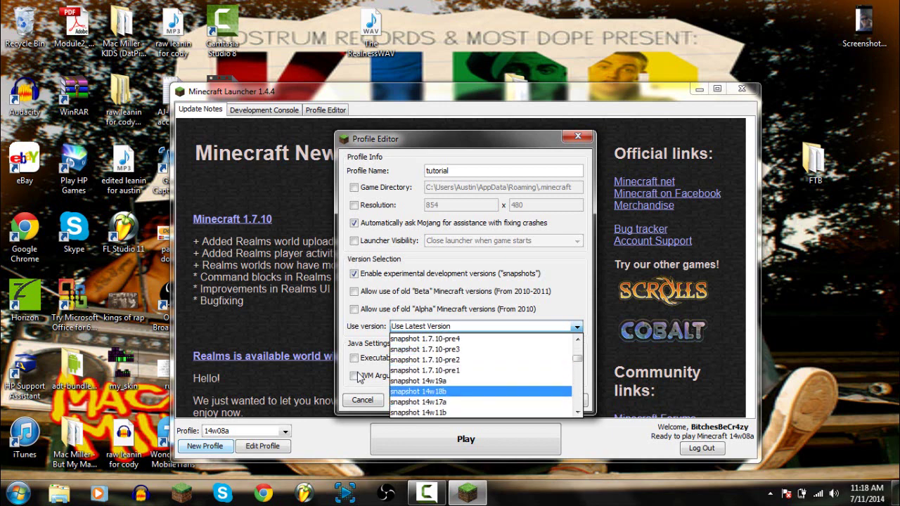
{"action": "key", "text": "Down"}
{"action": "key", "text": "Down"}
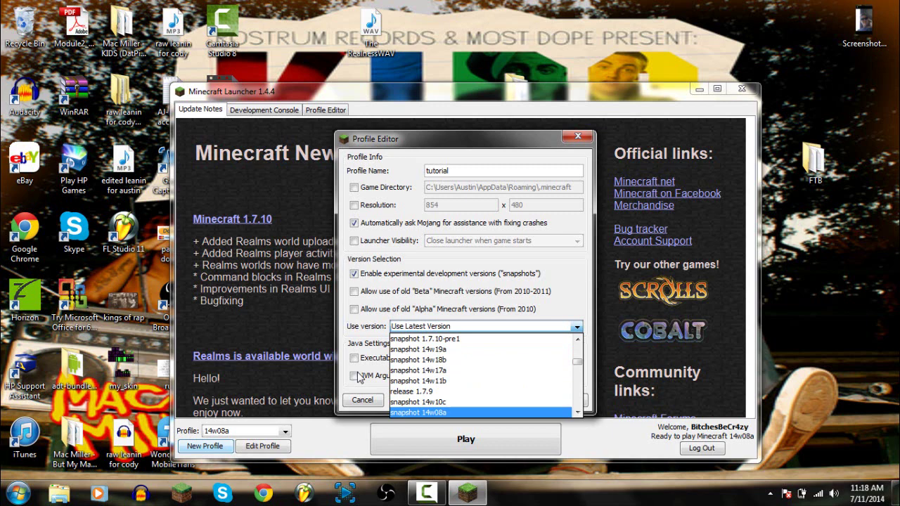
- Review the versions back up to snapshot 14w27b and down to release 1.7.4, leaving the version choice unchanged
{"action": "key", "text": "Up"}
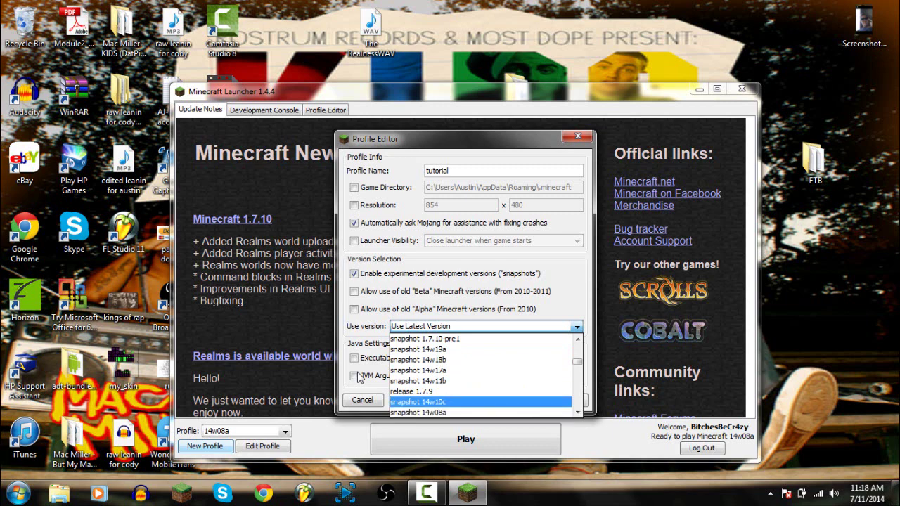
{"action": "key", "text": "Up"}
{"action": "key", "text": "Up"}
{"action": "key", "text": "Up"}
{"action": "key", "text": "Up"}
{"action": "key", "text": "Up"}
{"action": "key", "text": "Up"}
{"action": "key", "text": "Up"}
{"action": "key", "text": "Up"}
{"action": "key", "text": "Up"}
{"action": "key", "text": "Up"}
{"action": "key", "text": "Up"}
{"action": "key", "text": "Up"}
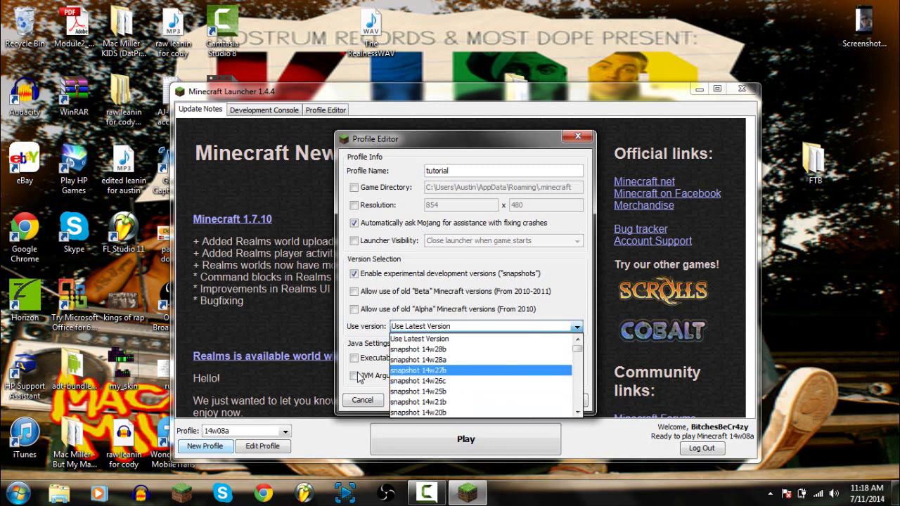
{"action": "scroll", "coordinate": [358, 378], "scroll_direction": "down", "scroll_amount": 5}
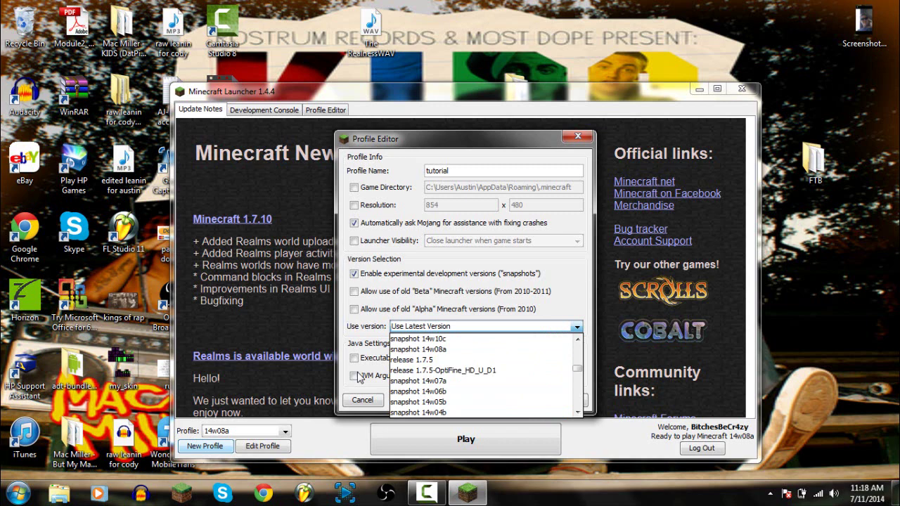
{"action": "scroll", "coordinate": [358, 378], "scroll_direction": "up", "scroll_amount": 1}
{"action": "scroll", "coordinate": [357, 378], "scroll_direction": "down", "scroll_amount": 2}
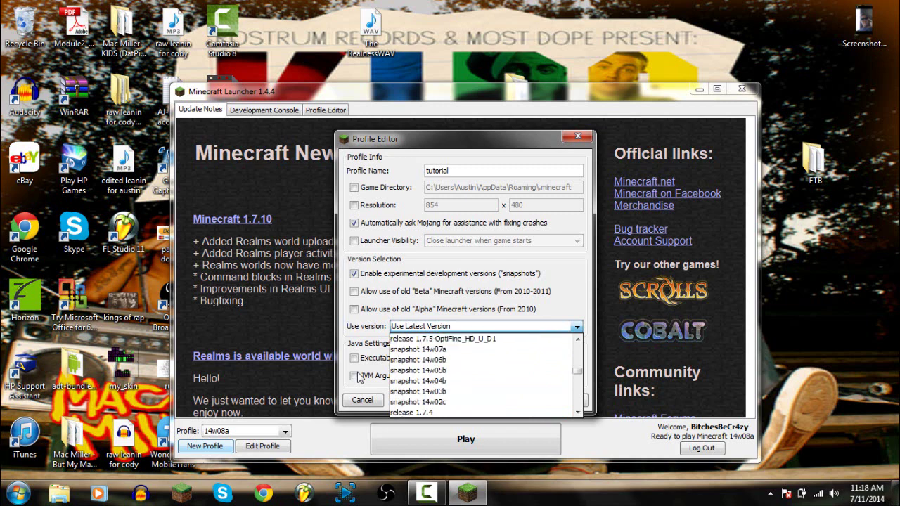
{"action": "left_click", "coordinate": [357, 377]}
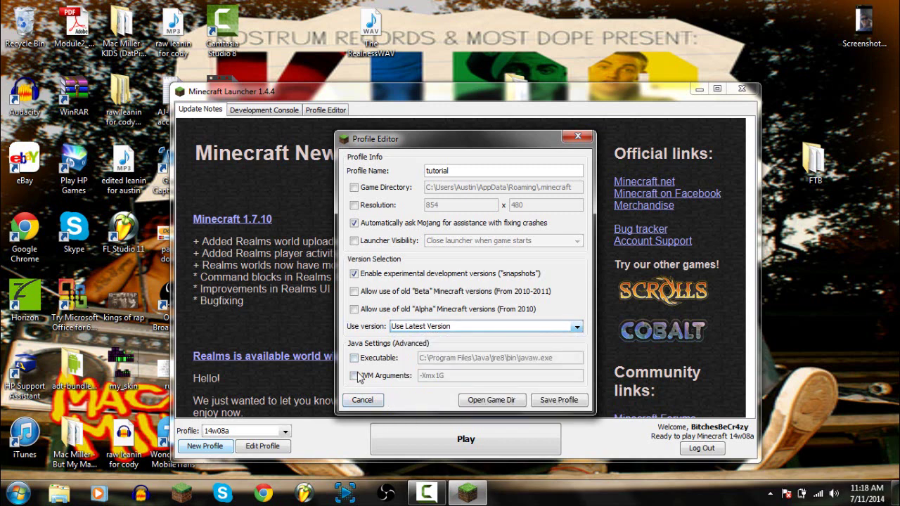
- Examine the older versions around release 1.7.5, between snapshots 14w10c and 14w04b, without choosing one
{"action": "left_click", "coordinate": [485, 327]}
{"action": "key", "text": "Up"}
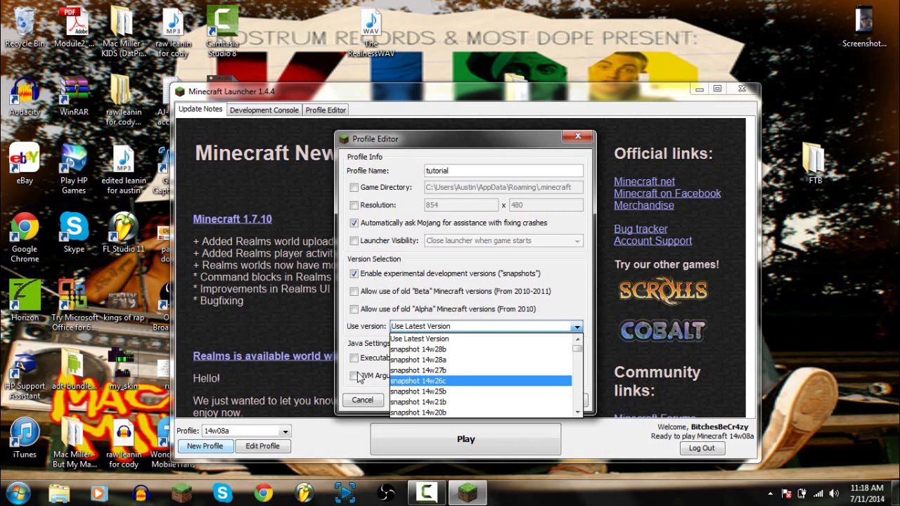
{"action": "key", "text": "Down"}
{"action": "key", "text": "Down"}
{"action": "key", "text": "Down"}
{"action": "key", "text": "Down"}
{"action": "key", "text": "Down"}
{"action": "key", "text": "Down"}
{"action": "key", "text": "Down"}
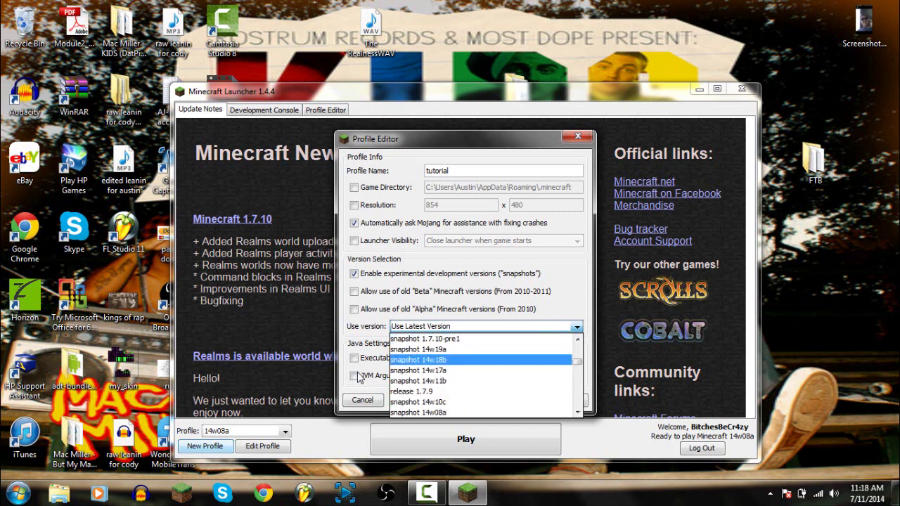
{"action": "scroll", "coordinate": [358, 378], "scroll_direction": "down", "scroll_amount": 2}
{"action": "key", "text": "Down"}
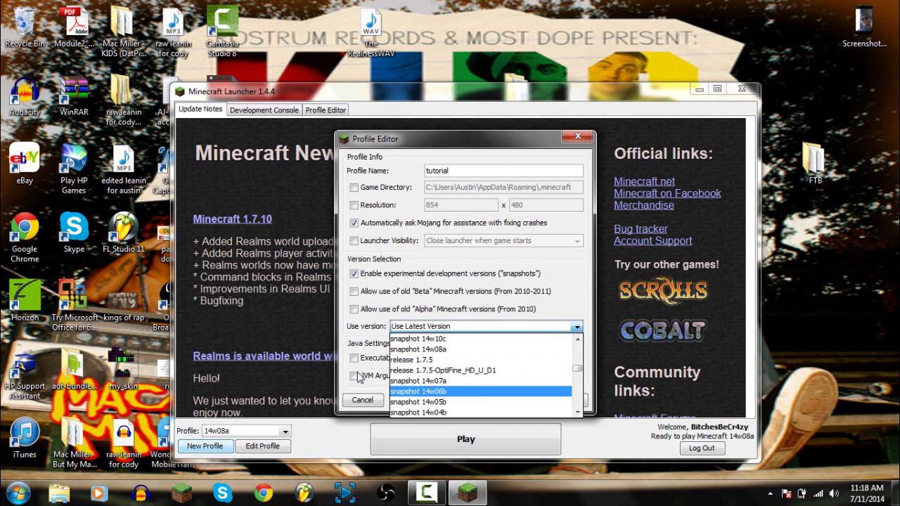
{"action": "scroll", "coordinate": [358, 377], "scroll_direction": "down", "scroll_amount": 3}
{"action": "scroll", "coordinate": [358, 377], "scroll_direction": "up", "scroll_amount": 3}
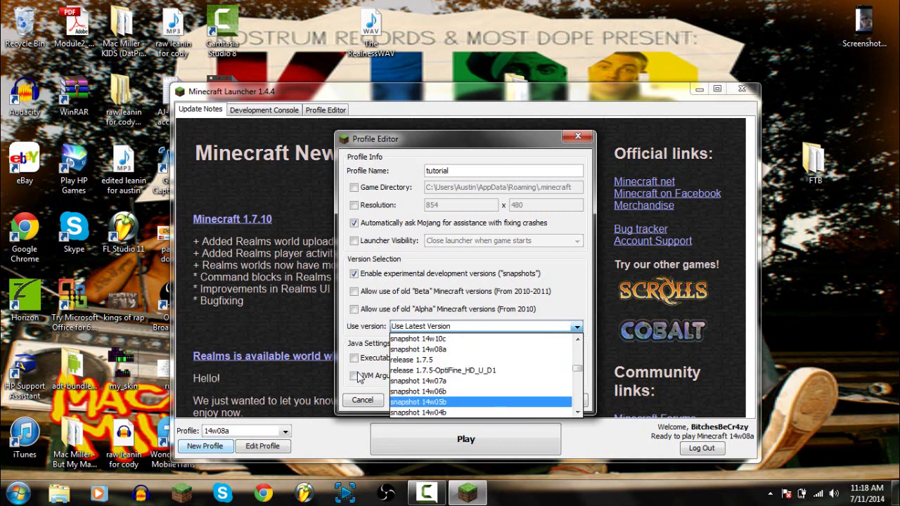
{"action": "key", "text": "Up"}
{"action": "key", "text": "Up"}
{"action": "key", "text": "Up"}
{"action": "key", "text": "Up"}
{"action": "key", "text": "Up"}
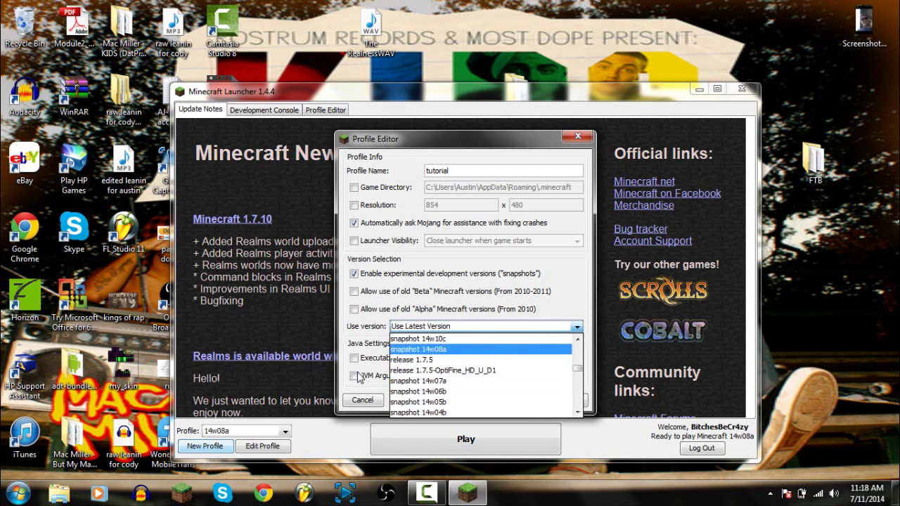
{"action": "key", "text": "Up"}
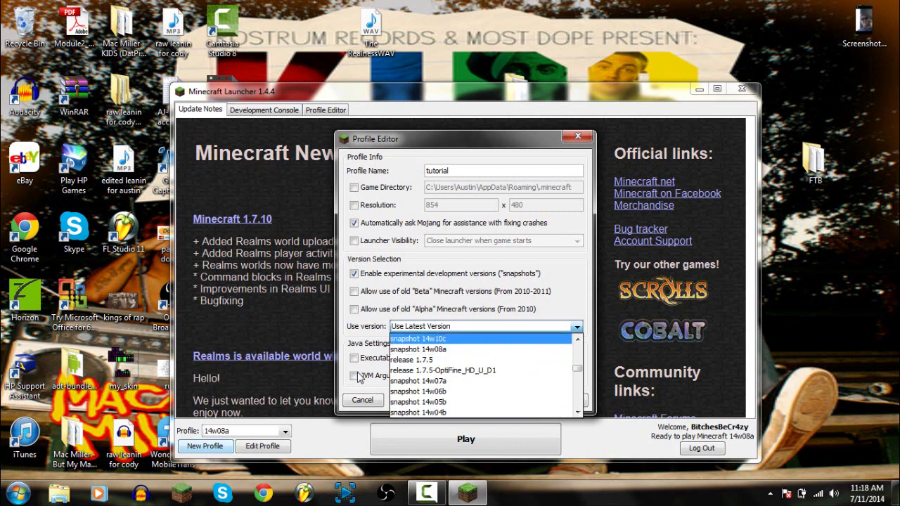
{"action": "key", "text": "Down"}
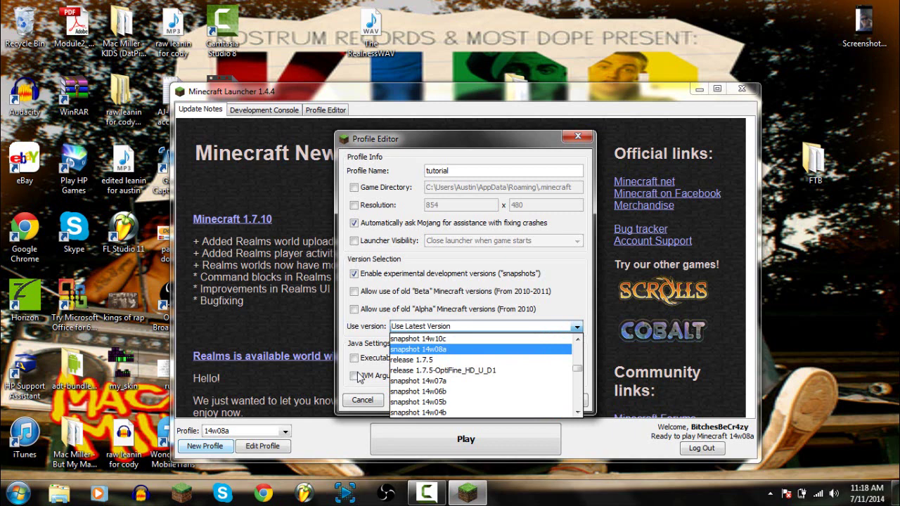
{"action": "key", "text": "Up"}
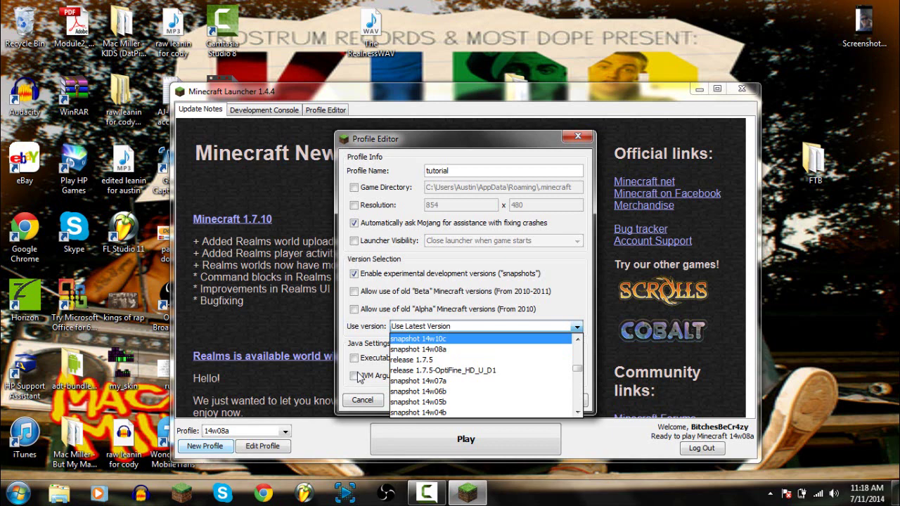
{"action": "key", "text": "Escape"}
- Examine the newest snapshots in the profile's version choices, from 14w28b to 14w26c
{"action": "key", "text": "Down"}
{"action": "key", "text": "Down"}
{"action": "key", "text": "Down"}
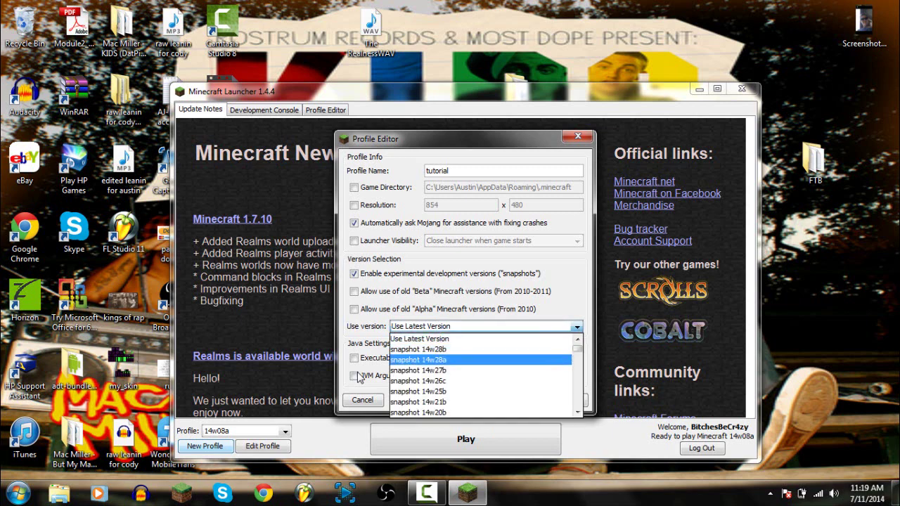
{"action": "key", "text": "Down"}
{"action": "key", "text": "Down"}
{"action": "key", "text": "Up"}
{"action": "key", "text": "Up"}
{"action": "key", "text": "Up"}
{"action": "key", "text": "Down"}
{"action": "key", "text": "Down"}
{"action": "key", "text": "Up"}
{"action": "key", "text": "Up"}
{"action": "key", "text": "Down"}
{"action": "key", "text": "Down"}
{"action": "key", "text": "Up"}
{"action": "key", "text": "Up"}
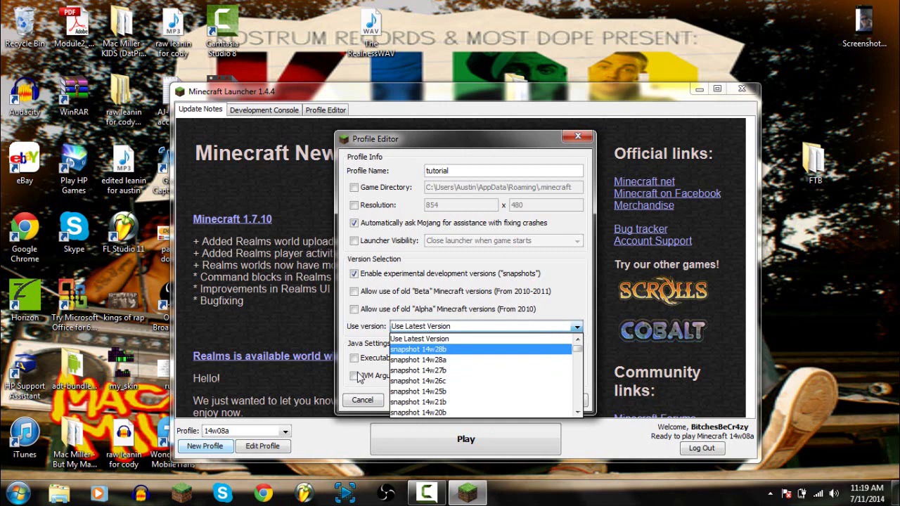
{"action": "key", "text": "Down"}
{"action": "key", "text": "Down"}
{"action": "key", "text": "Down"}
{"action": "key", "text": "Down"}
{"action": "key", "text": "Up"}
{"action": "key", "text": "Up"}
{"action": "key", "text": "Up"}
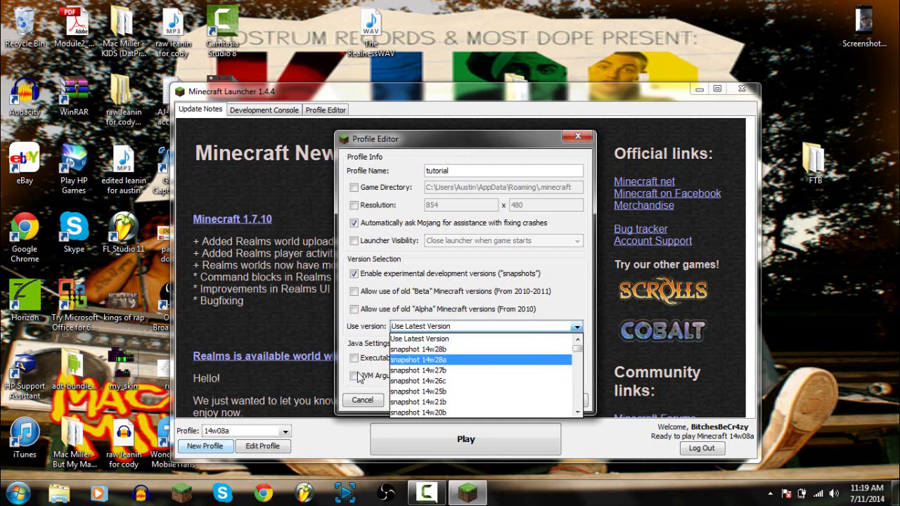
{"action": "key", "text": "Down"}
{"action": "key", "text": "Down"}
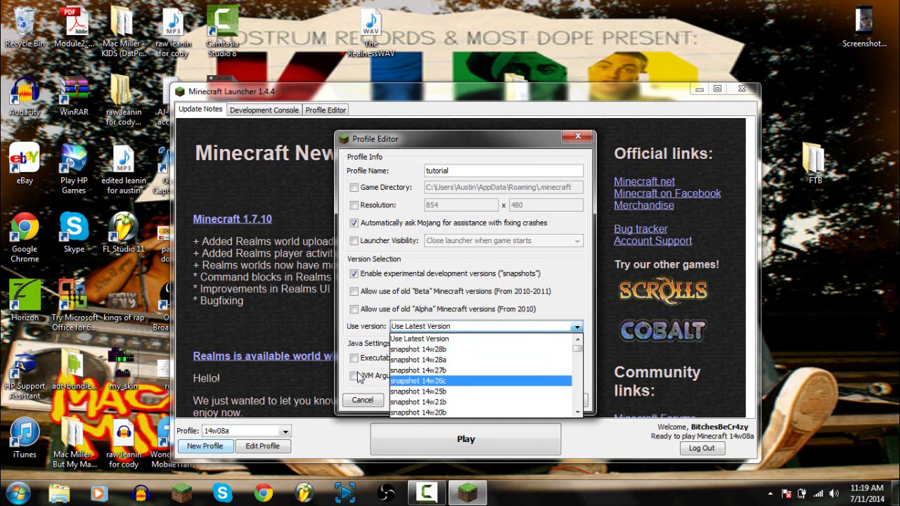
{"action": "key", "text": "Up"}
{"action": "key", "text": "Up"}
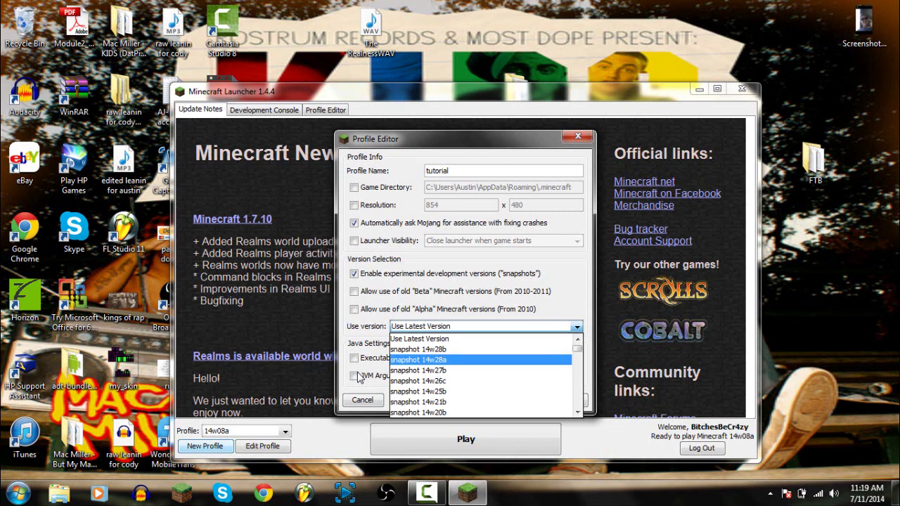
{"action": "key", "text": "Down"}
{"action": "key", "text": "Down"}
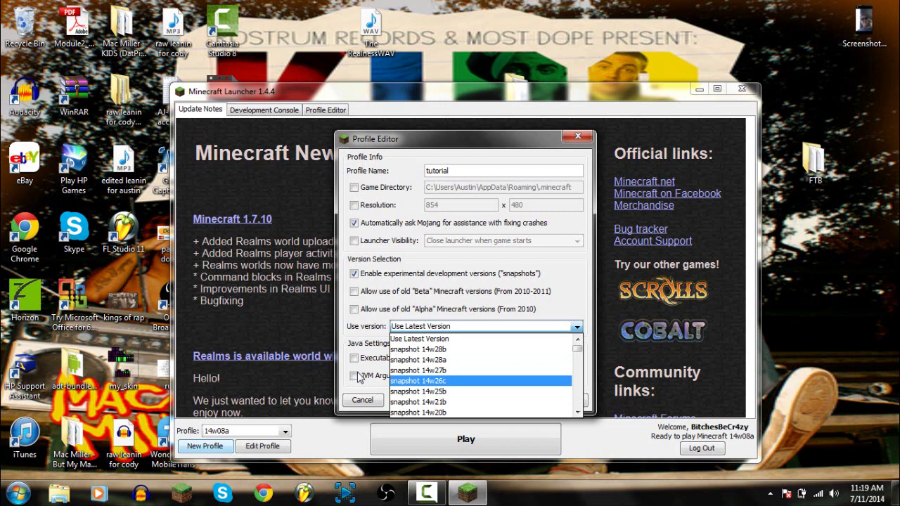
{"action": "key", "text": "Up"}
{"action": "key", "text": "Up"}
{"action": "key", "text": "Up"}
{"action": "key", "text": "Up"}
- Set the profile's version to snapshot 14w17a and save the profile
{"action": "scroll", "coordinate": [359, 377], "scroll_direction": "down", "scroll_amount": 3}
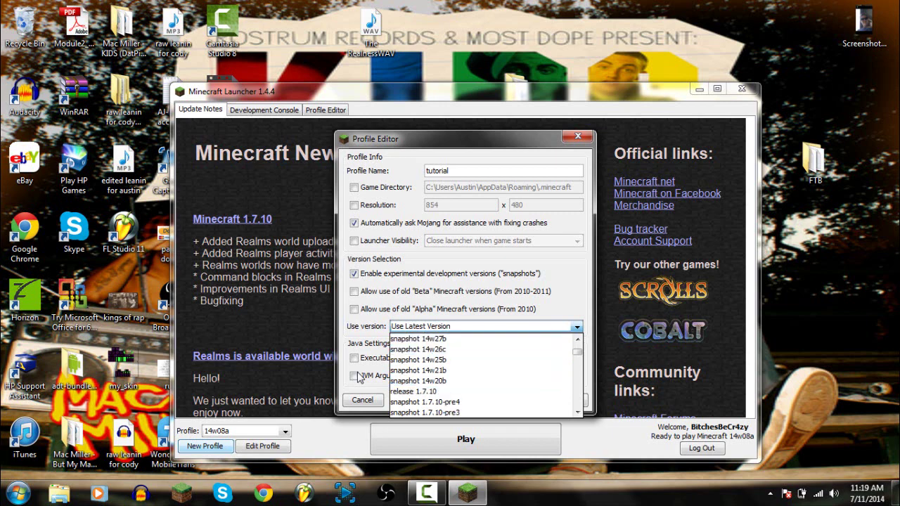
{"action": "key", "text": "Page_Up"}
{"action": "key", "text": "Page_Down"}
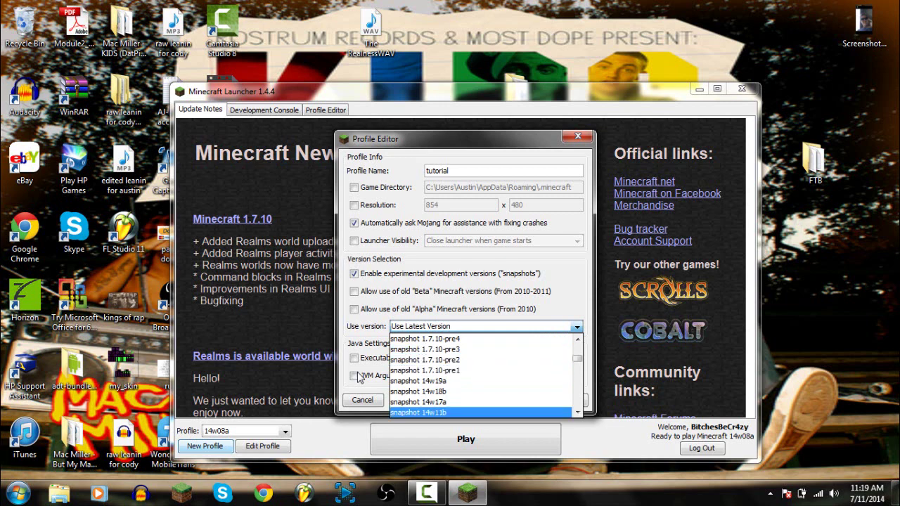
{"action": "key", "text": "Up"}
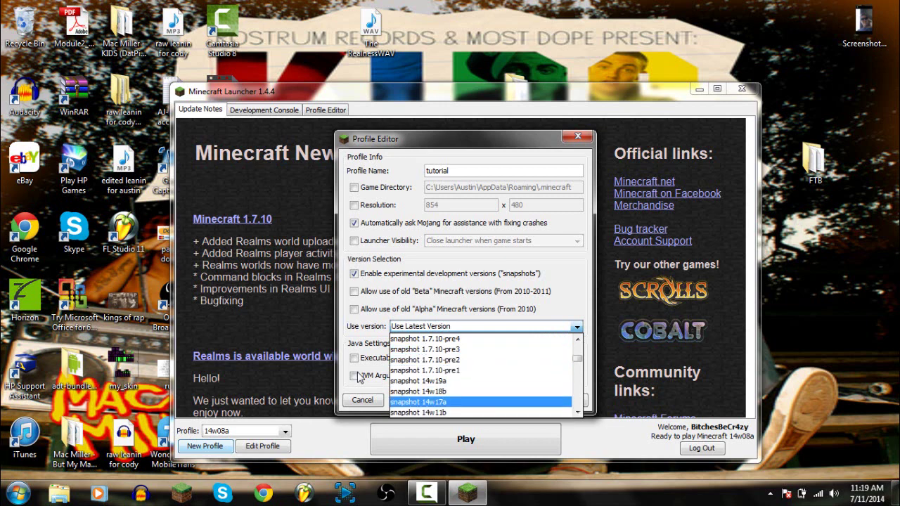
{"action": "key", "text": "Return"}
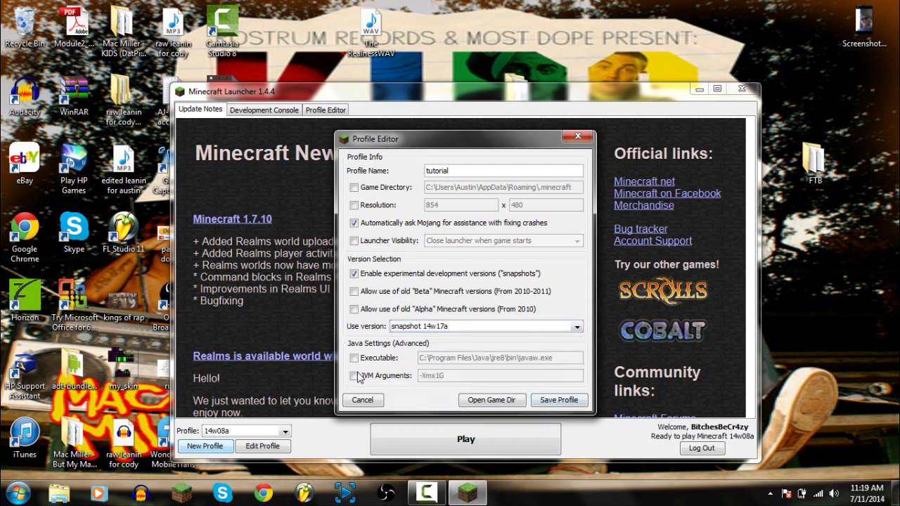
{"action": "key", "text": "Return"}
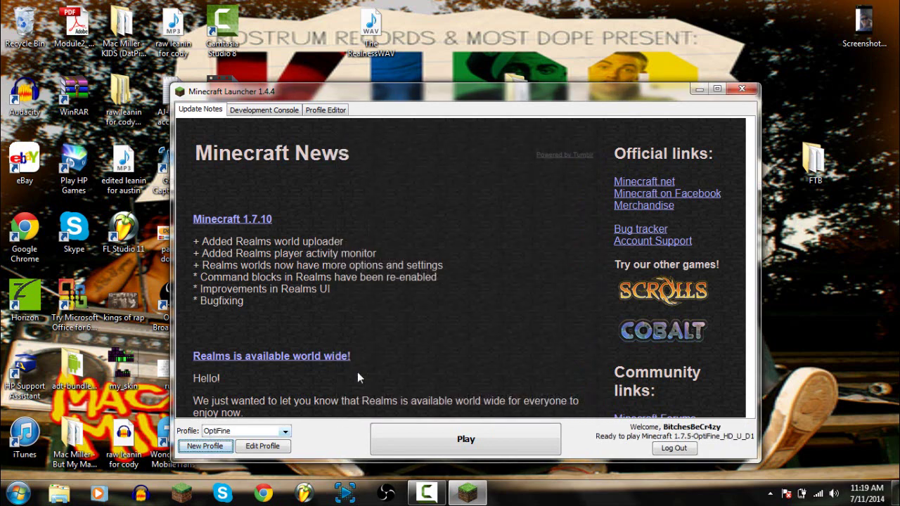
- Make tutorial the launcher's selected profile
{"action": "key", "text": "alt+Down"}
{"action": "key", "text": "Down"}
{"action": "key", "text": "Down"}
{"action": "key", "text": "Down"}
{"action": "key", "text": "Return"}
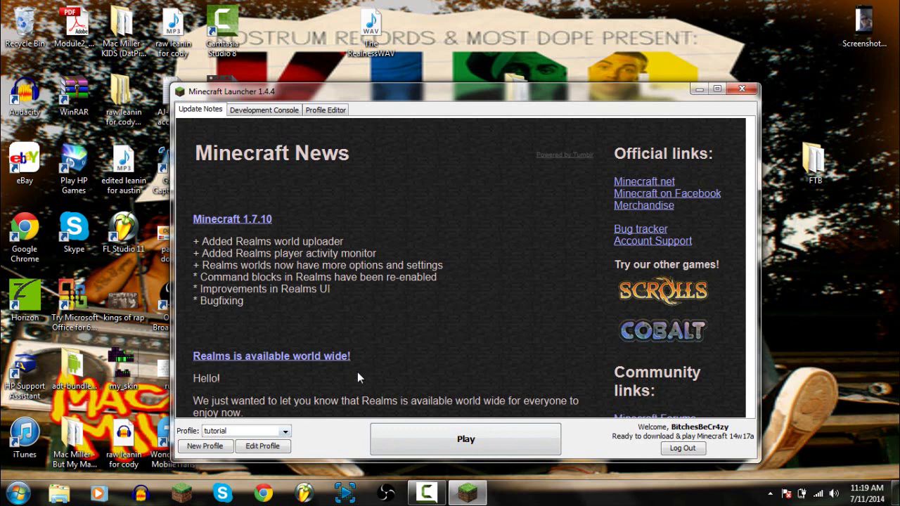
{"action": "key", "text": "alt+Down"}
{"action": "key", "text": "Escape"}
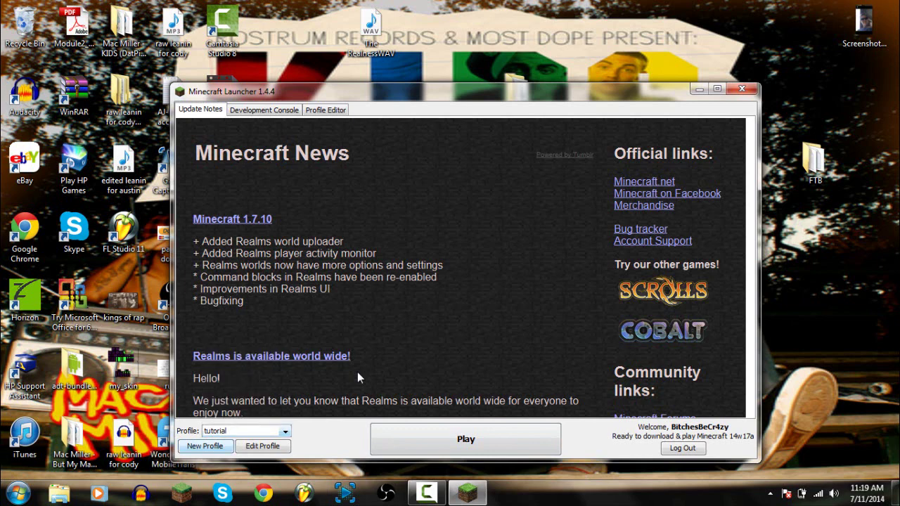
{"action": "mouse_move", "coordinate": [427, 493]}
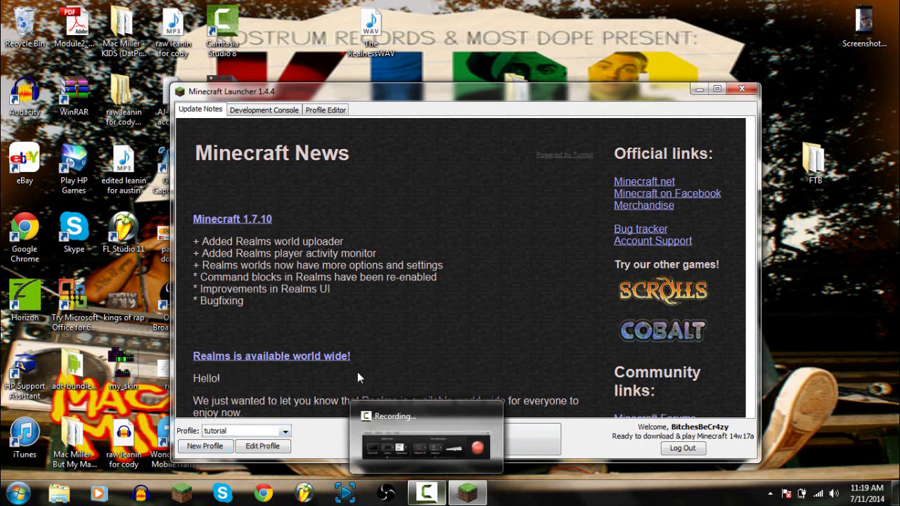